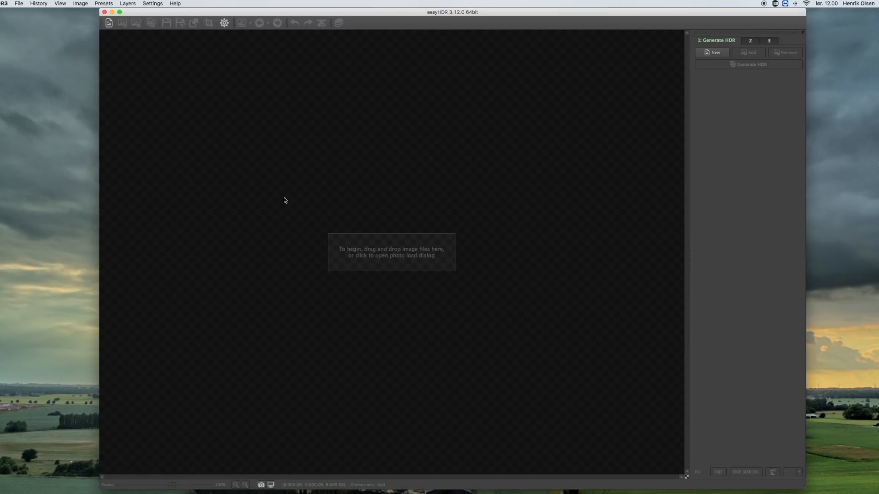
Step: Start loading new photos, browse to the Kronborg AEB folder on the Desktop, and sort its files by kind
{"action": "left_click", "coordinate": [109, 23]}
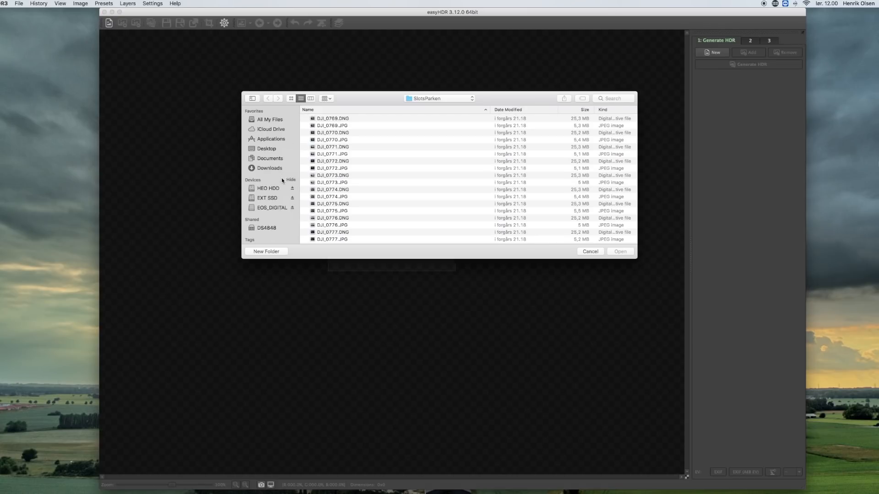
{"action": "left_click", "coordinate": [268, 150]}
{"action": "double_click", "coordinate": [325, 119]}
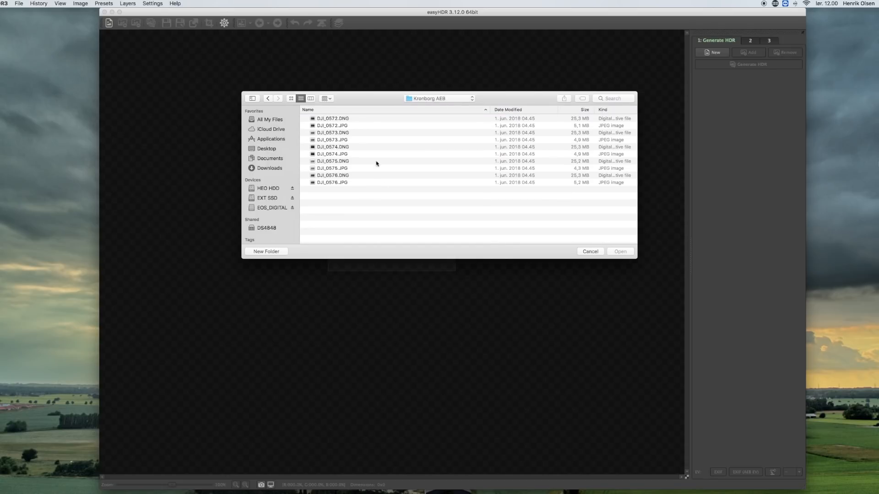
{"action": "left_click", "coordinate": [443, 110]}
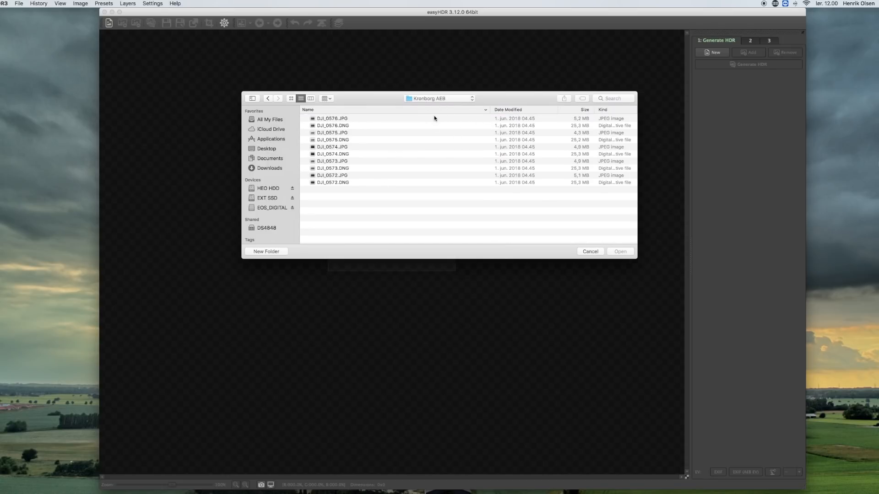
{"action": "left_click", "coordinate": [603, 111]}
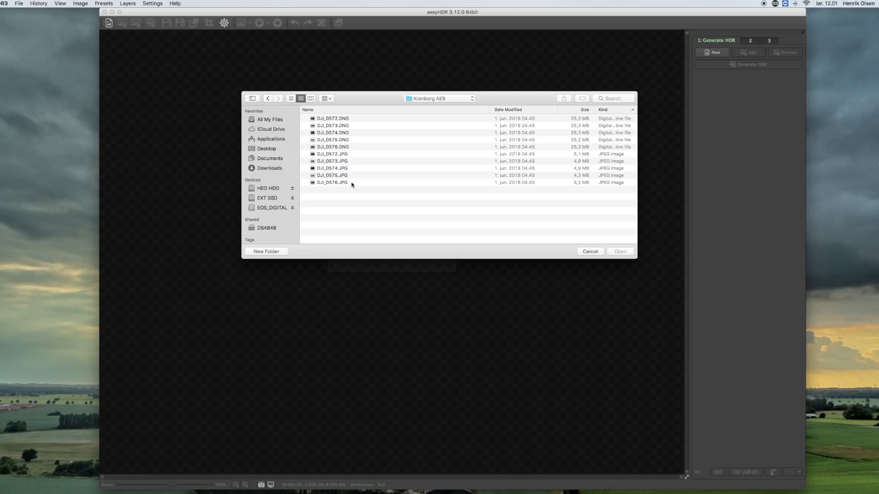
Step: Preview the photos DJI_0576.JPG and DJI_0575.JPG to compare their exposures
{"action": "left_click", "coordinate": [336, 183]}
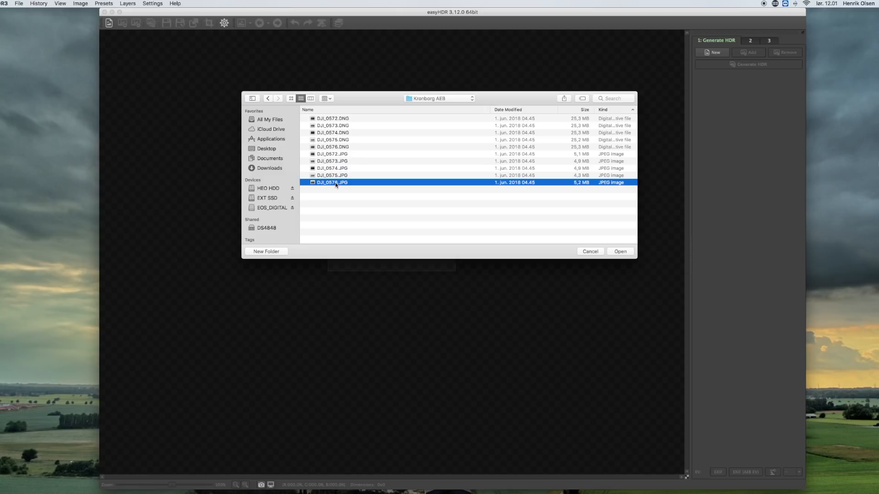
{"action": "key", "text": "space"}
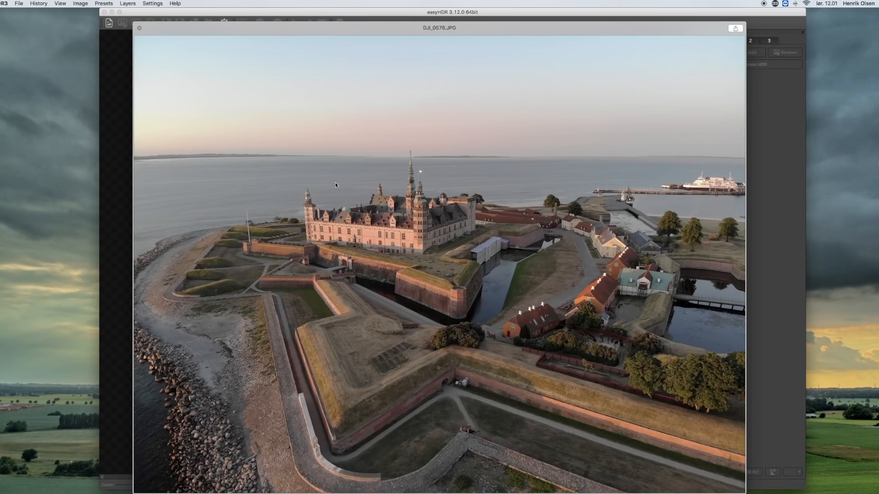
{"action": "key", "text": "space"}
{"action": "left_click", "coordinate": [334, 175]}
{"action": "key", "text": "space"}
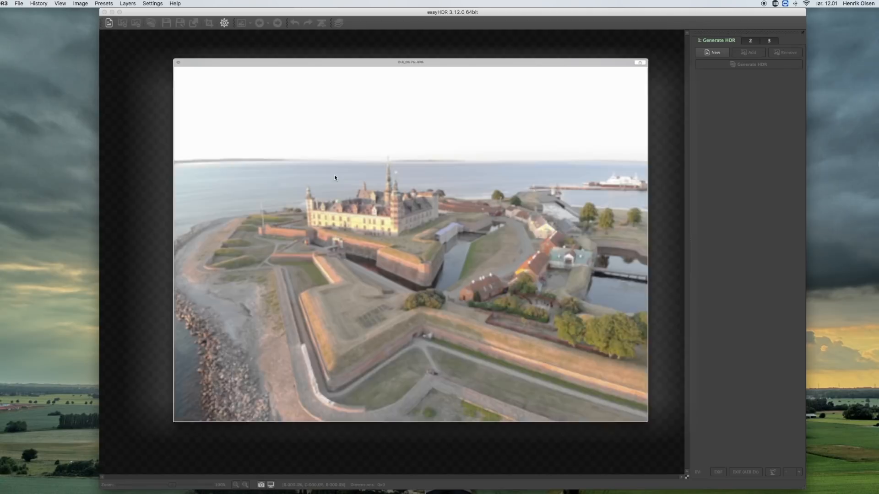
{"action": "key", "text": "space"}
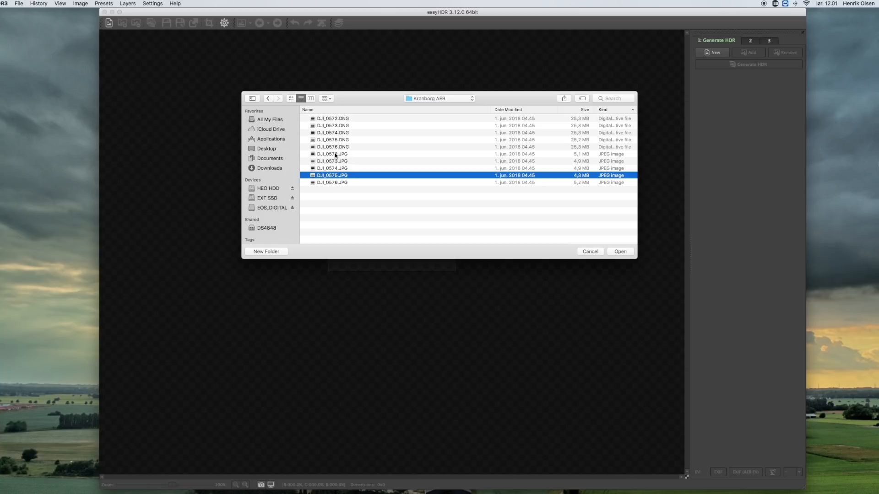
Step: Load DJI_0572.DNG through DJI_0576.DNG with shared RAW settings and generate an HDR image using the True HDR method
{"action": "left_click", "coordinate": [335, 147]}
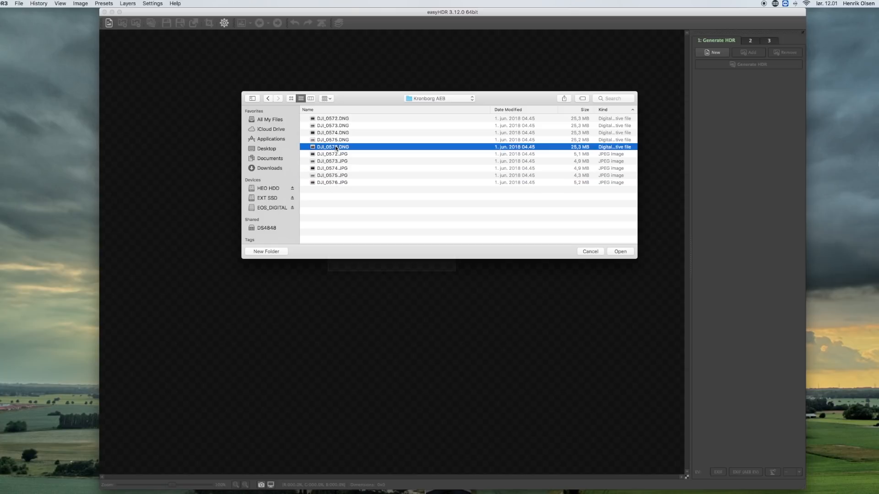
{"action": "key", "text": "shift+Up"}
{"action": "key", "text": "shift+Up"}
{"action": "key", "text": "shift+Up"}
{"action": "key", "text": "shift+Up"}
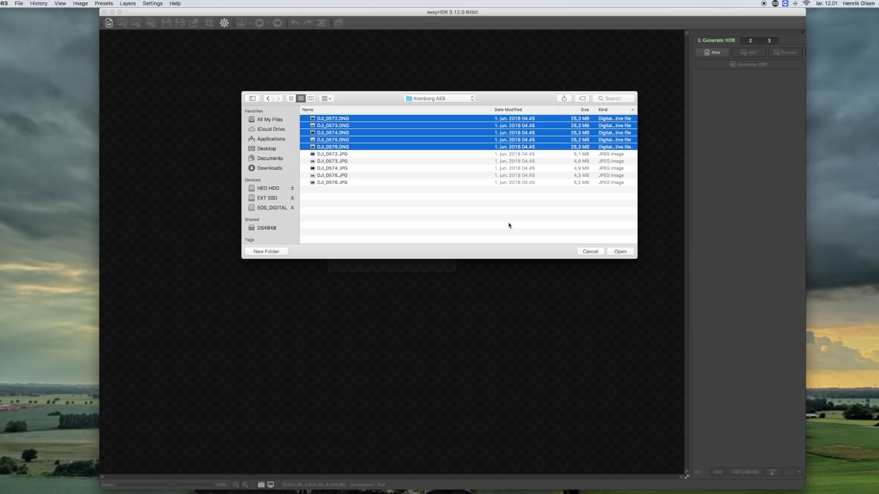
{"action": "left_click", "coordinate": [621, 251]}
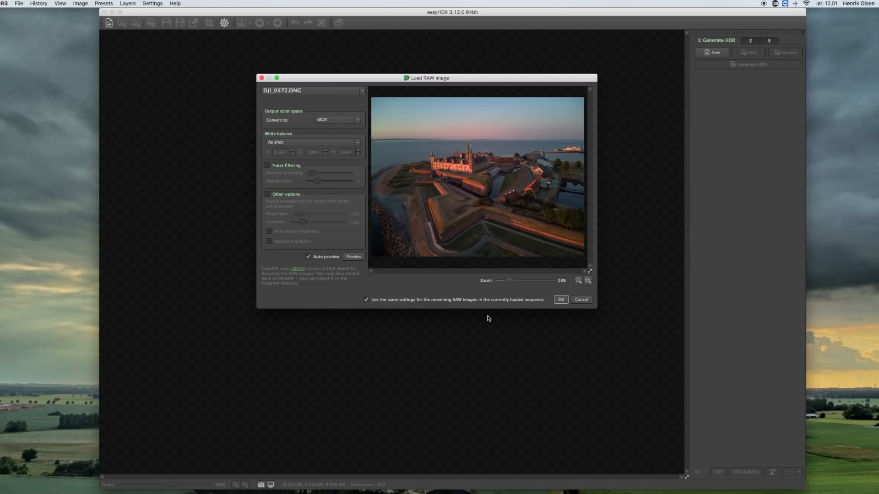
{"action": "left_click", "coordinate": [560, 300]}
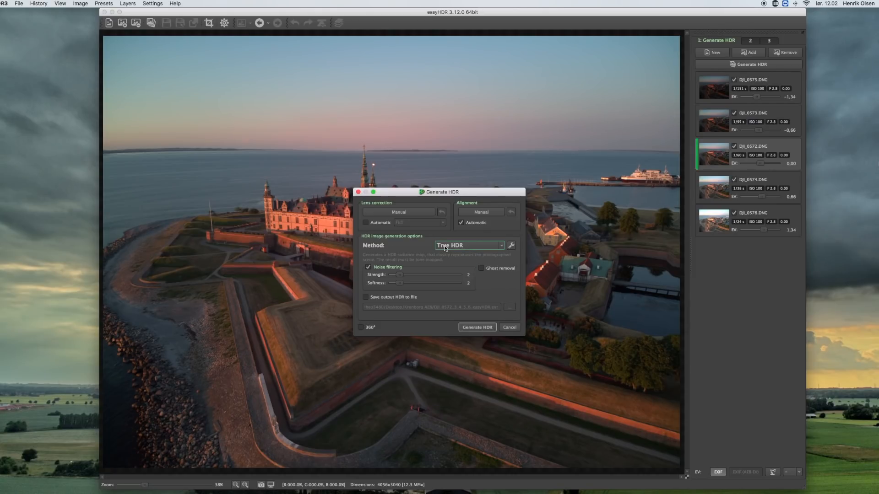
{"action": "left_click", "coordinate": [474, 328]}
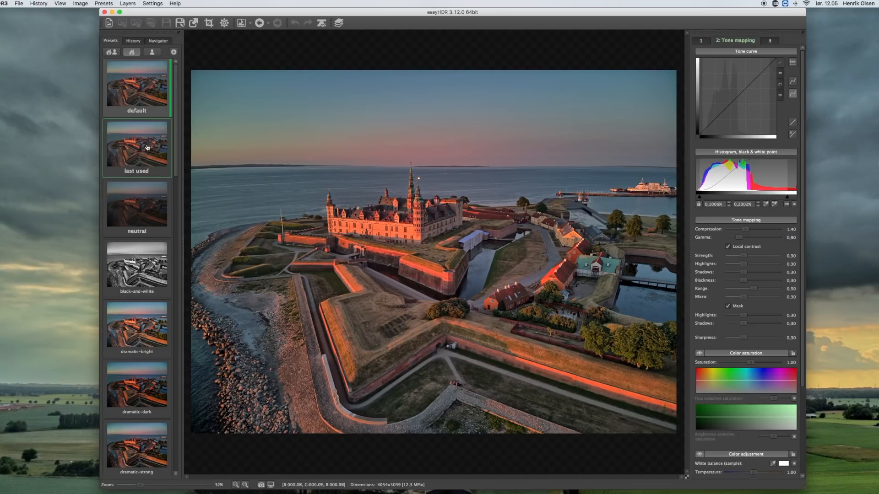
Step: Try out several tone mapping presets on the image, such as neutral and dramatic-bright
{"action": "left_click", "coordinate": [148, 148]}
{"action": "left_click", "coordinate": [137, 268]}
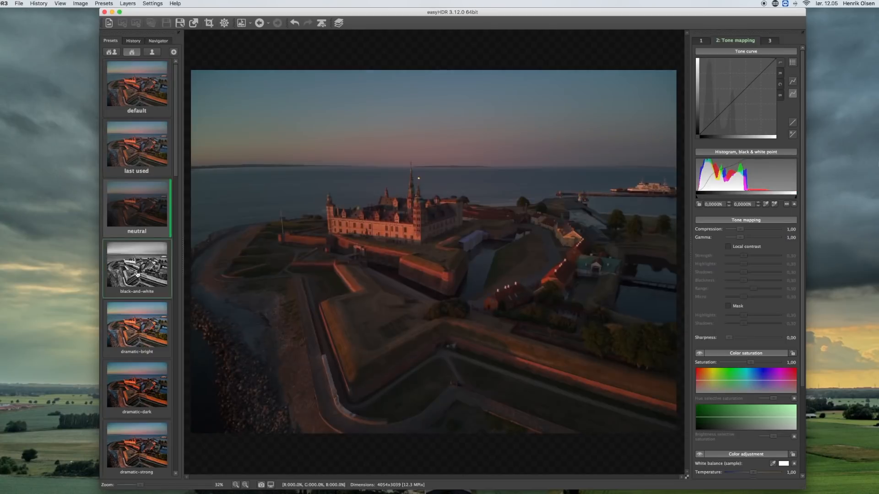
{"action": "left_click", "coordinate": [138, 331]}
{"action": "scroll", "coordinate": [138, 331], "scroll_direction": "down", "scroll_amount": 5}
{"action": "scroll", "coordinate": [138, 331], "scroll_direction": "up", "scroll_amount": 5}
{"action": "scroll", "coordinate": [138, 338], "scroll_direction": "down", "scroll_amount": 10}
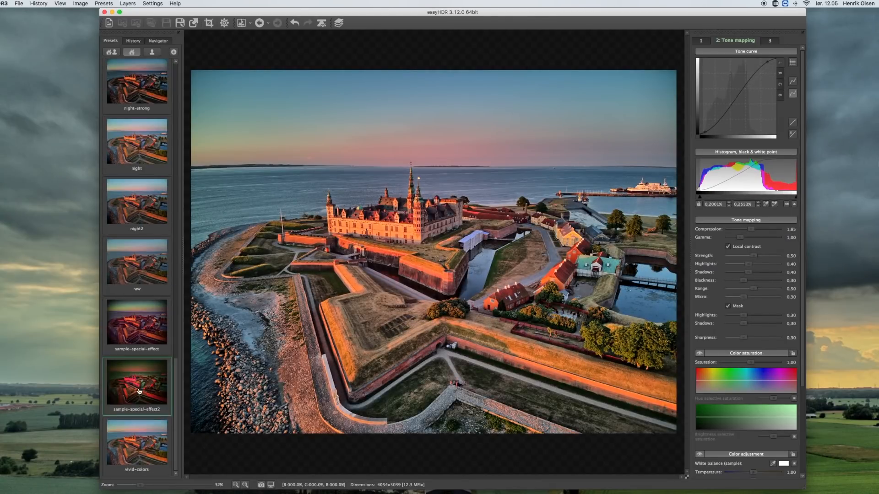
{"action": "left_click", "coordinate": [138, 389]}
{"action": "left_click", "coordinate": [137, 272]}
{"action": "scroll", "coordinate": [137, 272], "scroll_direction": "up", "scroll_amount": 2}
{"action": "left_click", "coordinate": [138, 271]}
{"action": "scroll", "coordinate": [137, 256], "scroll_direction": "up", "scroll_amount": 8}
{"action": "left_click", "coordinate": [137, 156]}
{"action": "left_click", "coordinate": [137, 207]}
{"action": "left_click", "coordinate": [136, 327]}
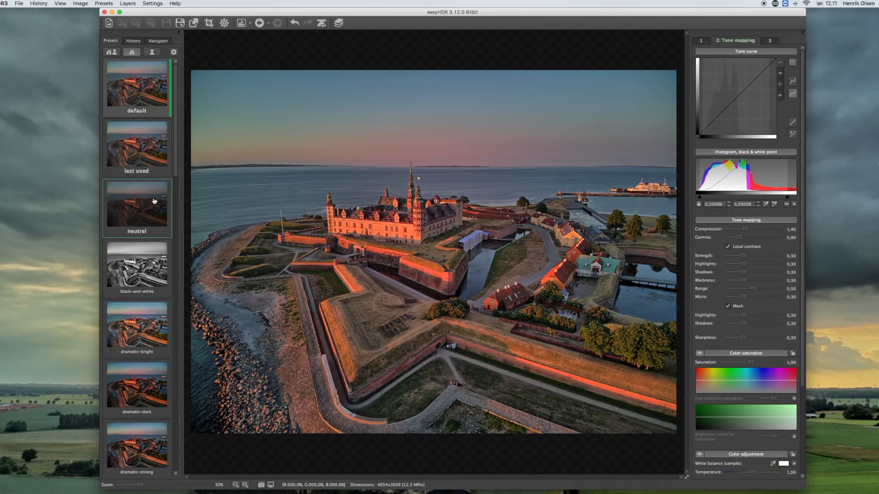
Step: Apply the enhance2 preset to the HDR image
{"action": "scroll", "coordinate": [154, 201], "scroll_direction": "down", "scroll_amount": 2}
{"action": "scroll", "coordinate": [154, 202], "scroll_direction": "down", "scroll_amount": 4}
{"action": "left_click", "coordinate": [142, 400]}
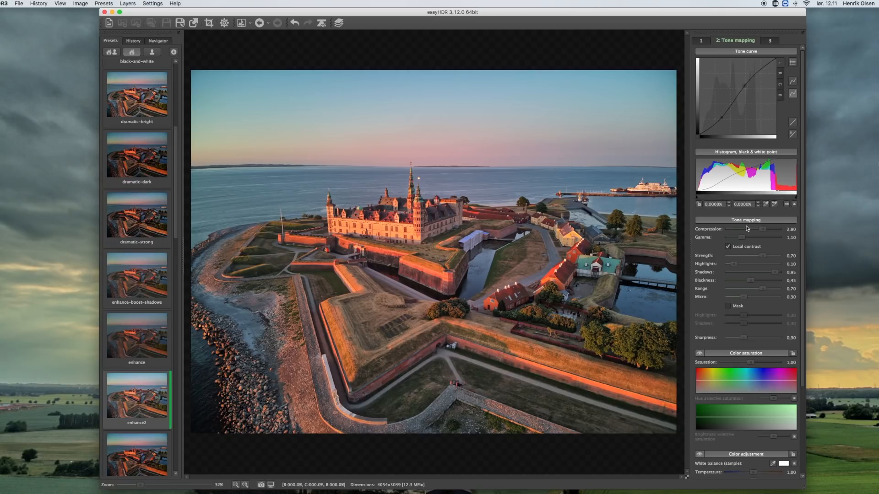
Step: Shape the tone curve into an S by raising its upper point, lowering its lower point and adding a midtone point
{"action": "scroll", "coordinate": [746, 229], "scroll_direction": "down", "scroll_amount": 1}
{"action": "scroll", "coordinate": [746, 229], "scroll_direction": "up", "scroll_amount": 1}
{"action": "left_click_drag", "start_coordinate": [745, 86], "coordinate": [754, 73]}
{"action": "left_click_drag", "start_coordinate": [722, 118], "coordinate": [717, 123]}
{"action": "left_click", "coordinate": [760, 69]}
{"action": "right_click", "coordinate": [760, 69]}
{"action": "left_click", "coordinate": [736, 94]}
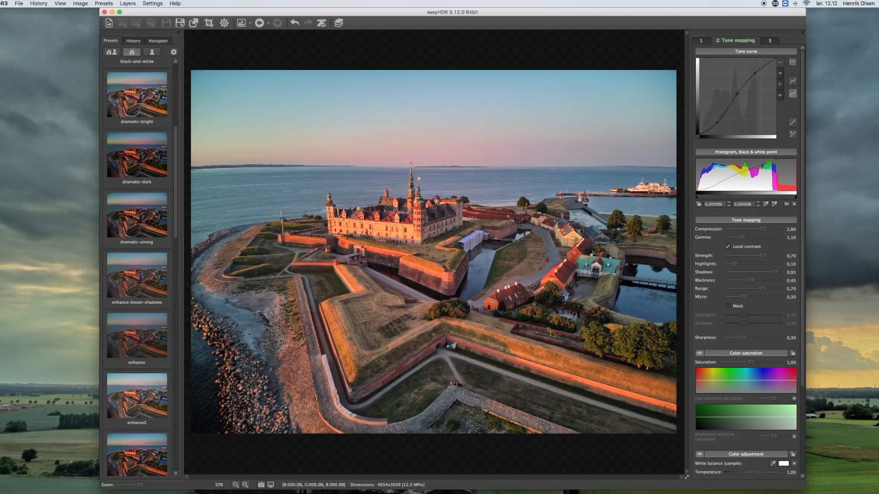
Step: Refine the lower and middle points of the tone curve into a smooth, steeper S-curve
{"action": "left_click", "coordinate": [723, 114]}
{"action": "left_click_drag", "start_coordinate": [724, 114], "coordinate": [725, 114]}
{"action": "left_click_drag", "start_coordinate": [717, 122], "coordinate": [726, 134]}
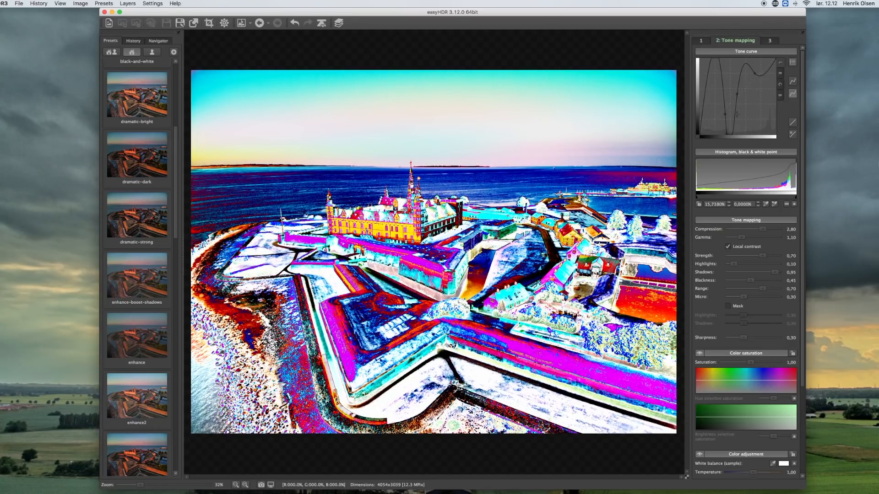
{"action": "left_click_drag", "start_coordinate": [726, 134], "coordinate": [732, 102]}
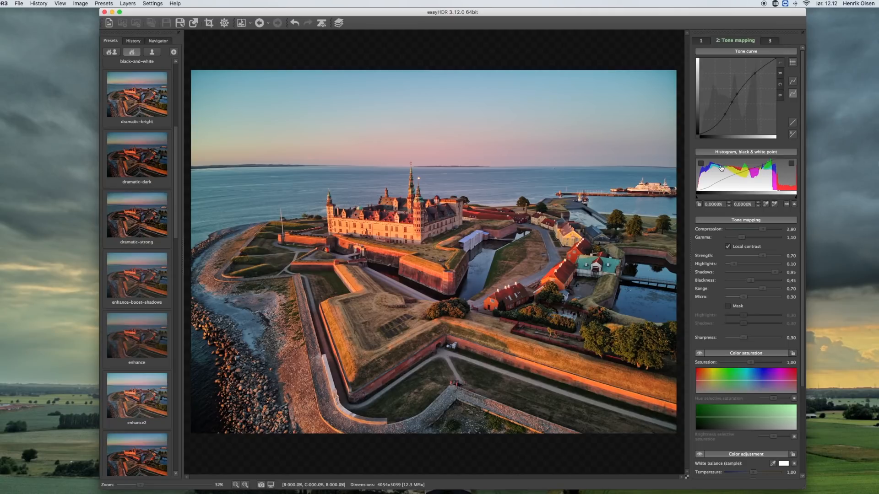
Step: Enable both the shadow and the highlight clipping indicators on the histogram
{"action": "left_click", "coordinate": [703, 166]}
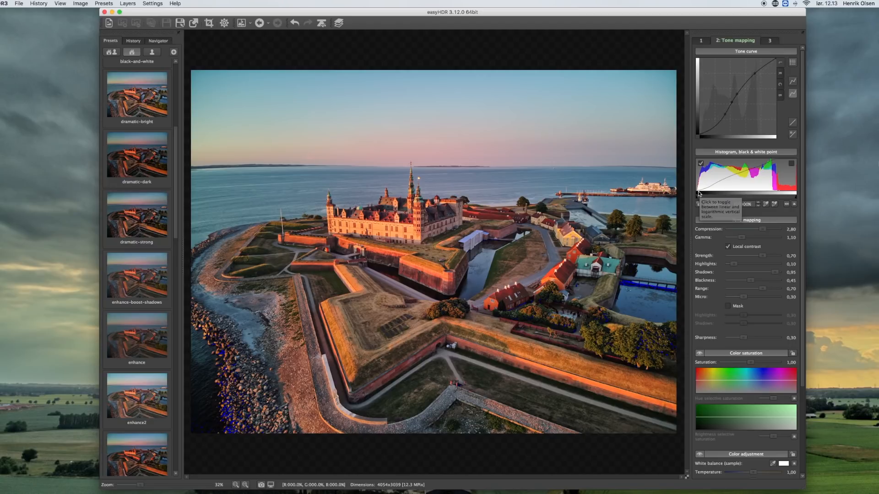
{"action": "left_click", "coordinate": [791, 165]}
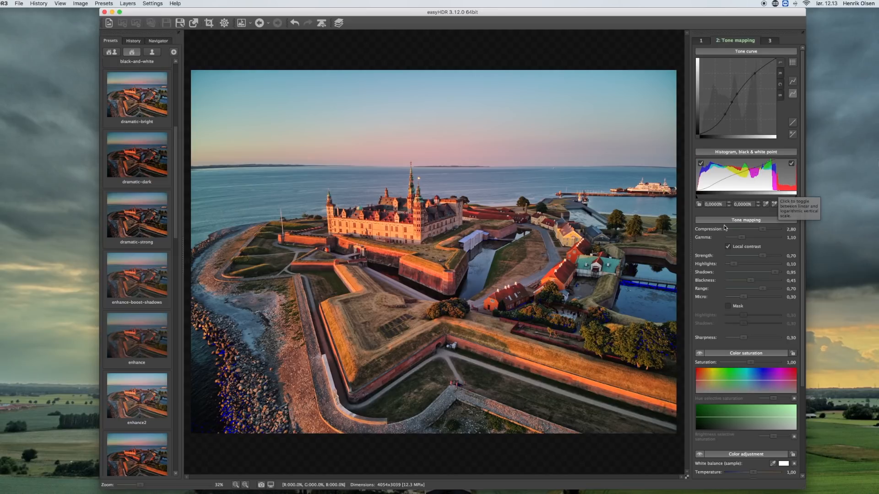
Step: Set local contrast strength to 0,48, highlights to 0,05 and range to 0,54, and set sharpness to 0,37
{"action": "scroll", "coordinate": [732, 225], "scroll_direction": "down", "scroll_amount": 2}
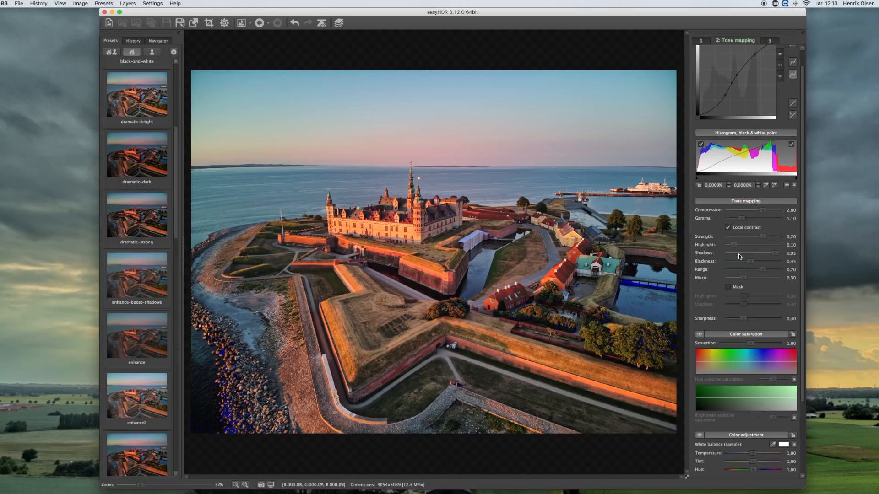
{"action": "left_click_drag", "start_coordinate": [734, 247], "coordinate": [753, 238]}
{"action": "left_click", "coordinate": [755, 270]}
{"action": "left_click_drag", "start_coordinate": [755, 272], "coordinate": [755, 271]}
{"action": "scroll", "coordinate": [749, 267], "scroll_direction": "down", "scroll_amount": 1}
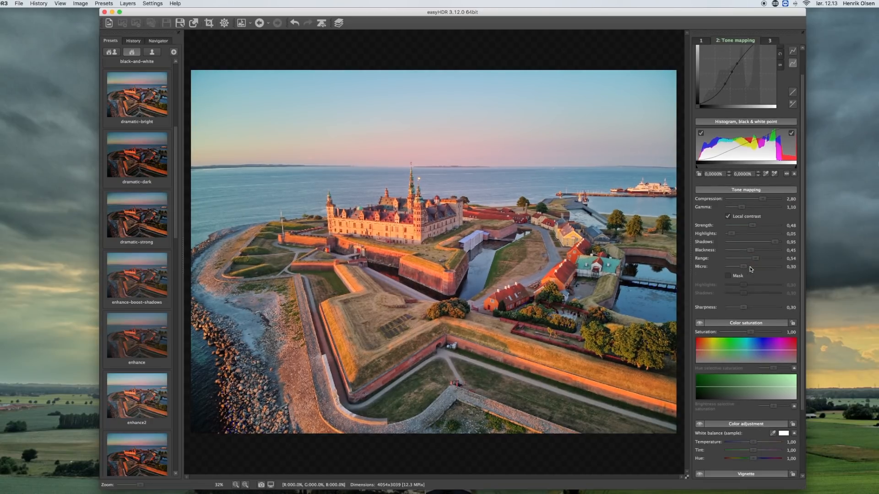
{"action": "scroll", "coordinate": [751, 269], "scroll_direction": "down", "scroll_amount": 2}
{"action": "mouse_move", "coordinate": [743, 290]}
{"action": "left_mouse_down"}
{"action": "mouse_move", "coordinate": [760, 290]}
{"action": "mouse_move", "coordinate": [747, 289]}
{"action": "left_mouse_up"}
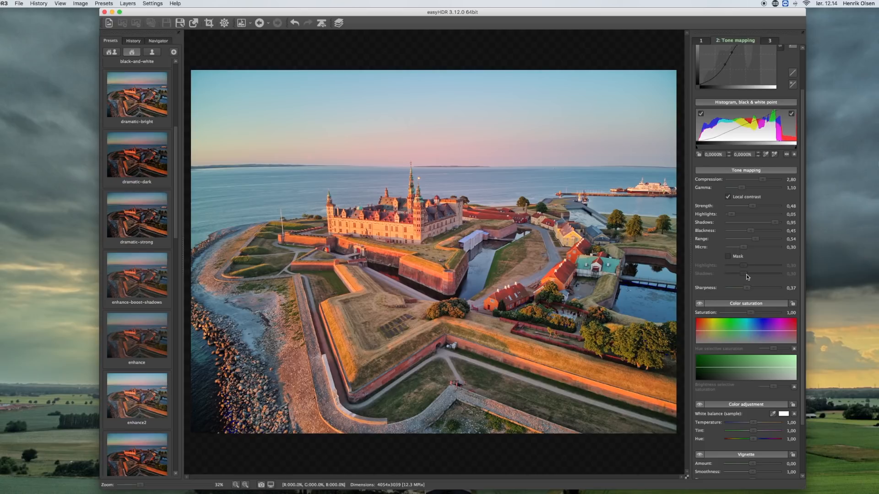
Step: Set the color saturation to 1,12 and reduce the saturation of the green hues on the hue-selective curve
{"action": "scroll", "coordinate": [746, 273], "scroll_direction": "down", "scroll_amount": 3}
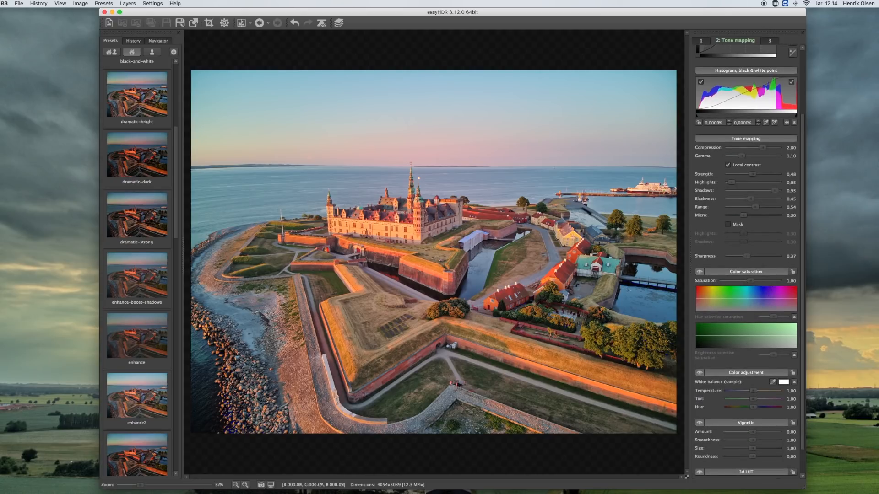
{"action": "mouse_move", "coordinate": [750, 281]}
{"action": "left_mouse_down"}
{"action": "mouse_move", "coordinate": [734, 281]}
{"action": "mouse_move", "coordinate": [770, 281]}
{"action": "mouse_move", "coordinate": [743, 281]}
{"action": "mouse_move", "coordinate": [753, 281]}
{"action": "left_mouse_up"}
{"action": "left_click_drag", "start_coordinate": [709, 299], "coordinate": [709, 307]}
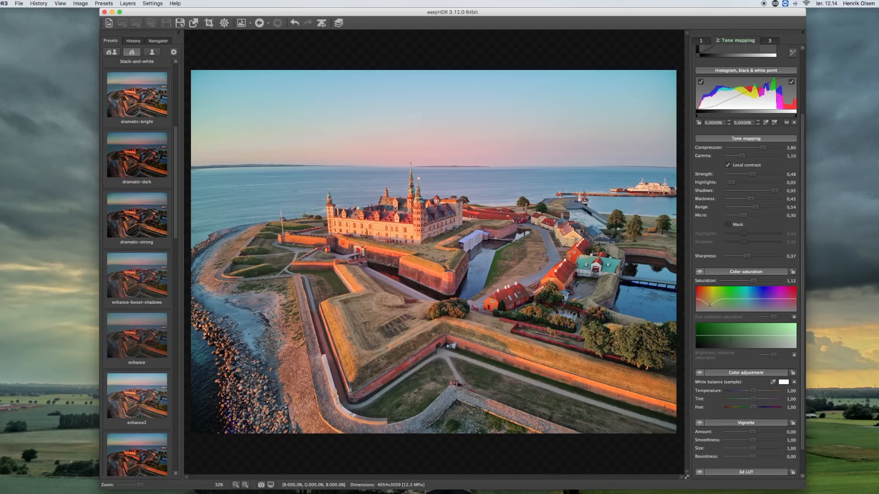
{"action": "scroll", "coordinate": [730, 338], "scroll_direction": "down", "scroll_amount": 3}
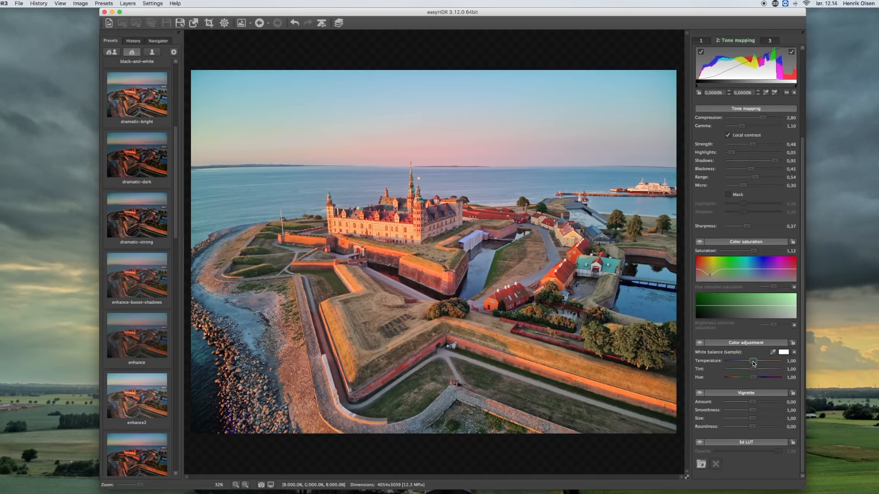
{"action": "left_click_drag", "start_coordinate": [709, 275], "coordinate": [710, 270]}
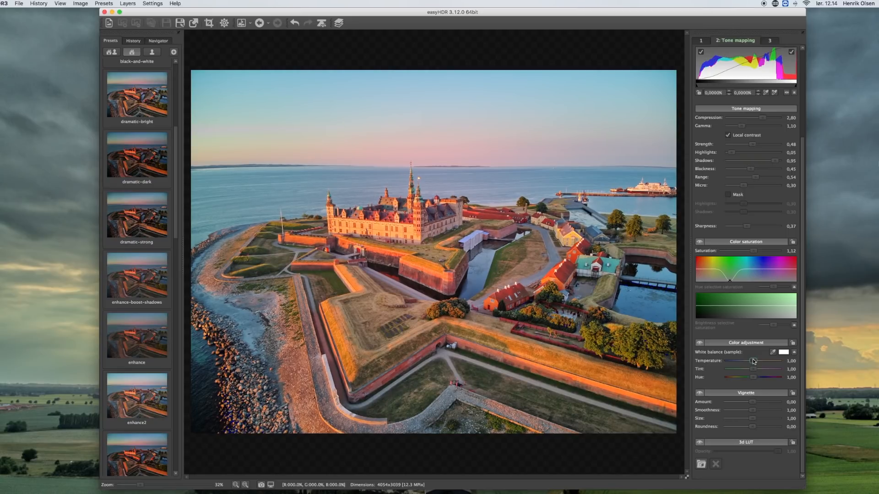
Step: Set the color temperature to 0,89 and the tint to 1,02, and increase the vignette amount
{"action": "mouse_move", "coordinate": [753, 361]}
{"action": "left_mouse_down"}
{"action": "mouse_move", "coordinate": [736, 361]}
{"action": "mouse_move", "coordinate": [772, 363]}
{"action": "mouse_move", "coordinate": [755, 361]}
{"action": "left_mouse_up"}
{"action": "left_click", "coordinate": [598, 264]}
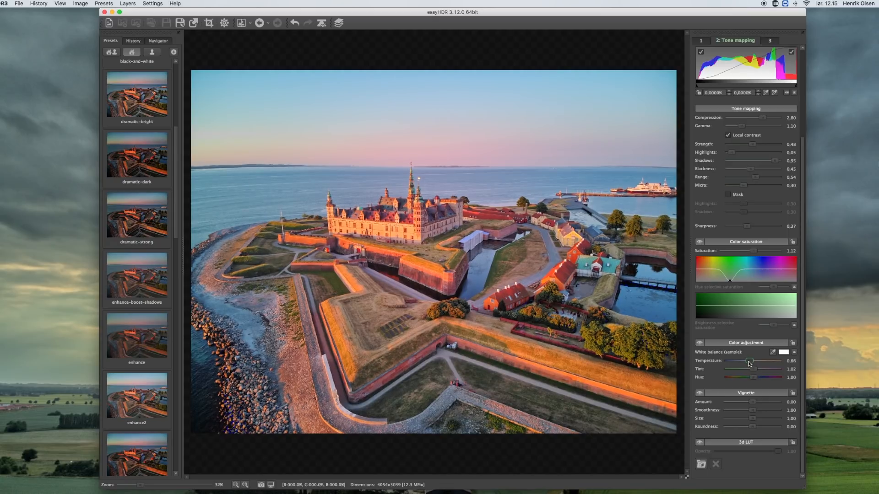
{"action": "left_click_drag", "start_coordinate": [752, 362], "coordinate": [750, 362]}
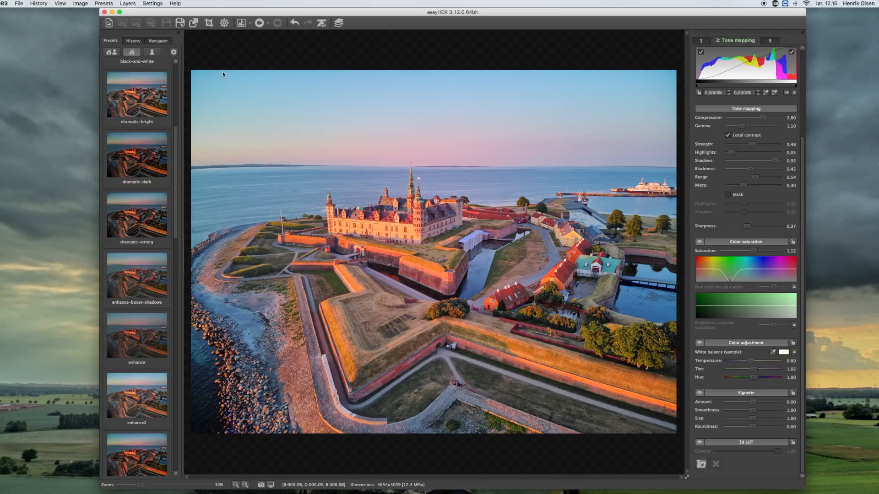
{"action": "left_click_drag", "start_coordinate": [752, 402], "coordinate": [767, 405]}
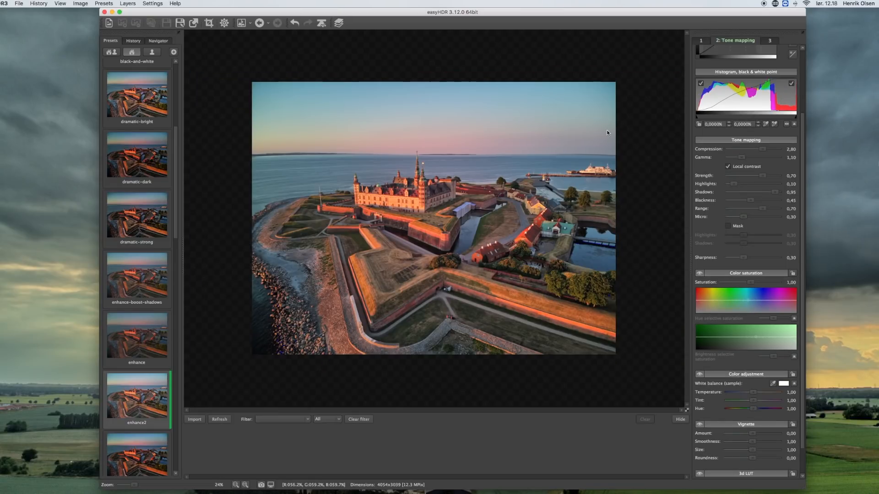
Step: Add a new layer to the image and fill its mask over the sky with the Intelligent option on
{"action": "left_click", "coordinate": [700, 83]}
{"action": "left_click", "coordinate": [338, 23]}
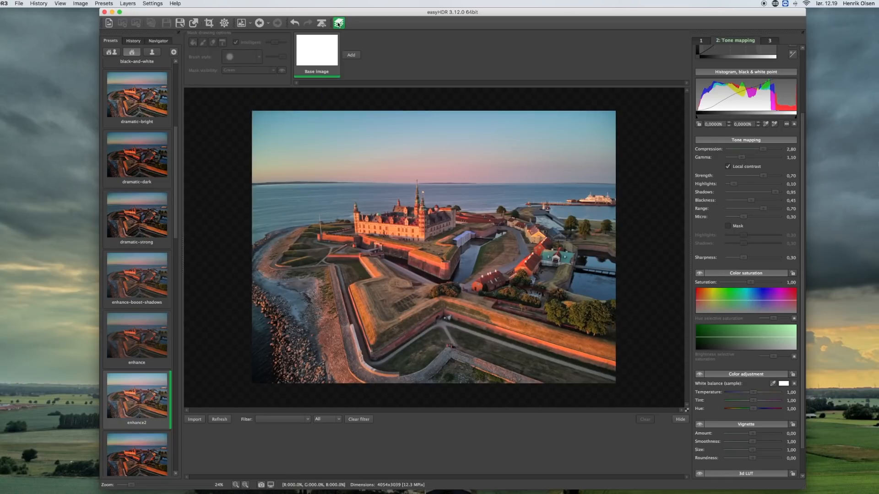
{"action": "left_click", "coordinate": [351, 56]}
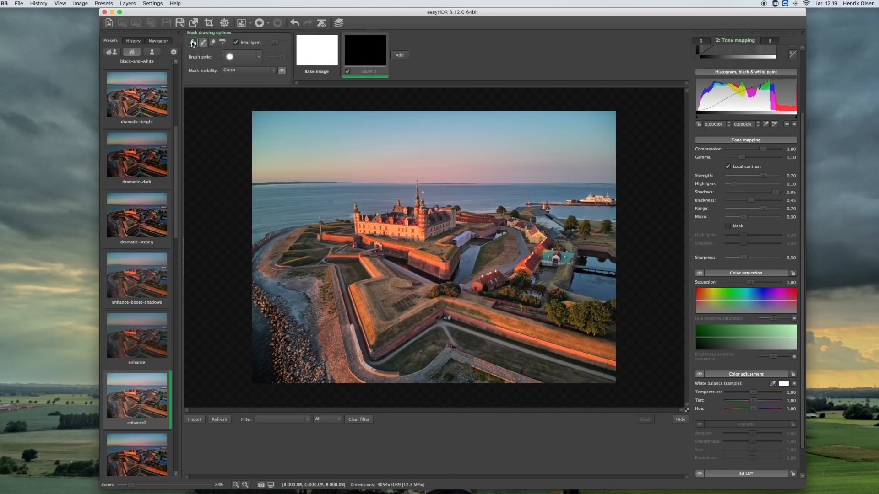
{"action": "left_click", "coordinate": [316, 129]}
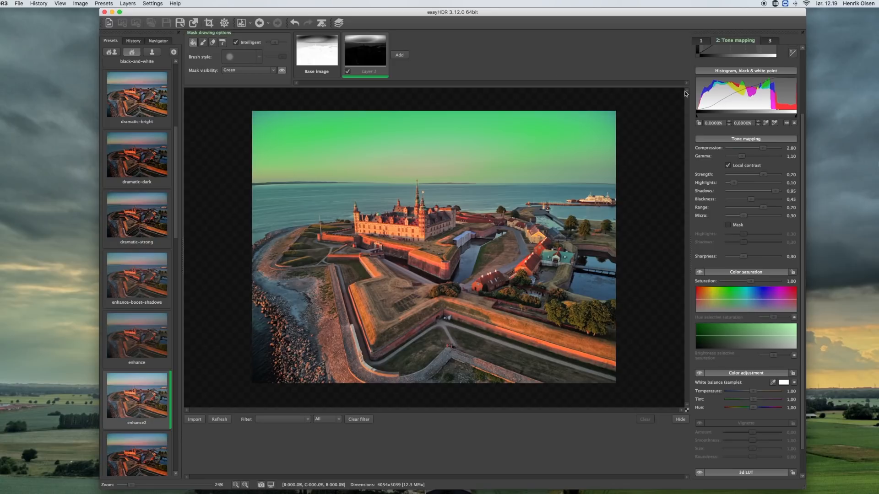
Step: Reshape the sky layer's tone curve by adjusting its lower point and moving the upper point to darken the brighter tones
{"action": "scroll", "coordinate": [745, 112], "scroll_direction": "up", "scroll_amount": 4}
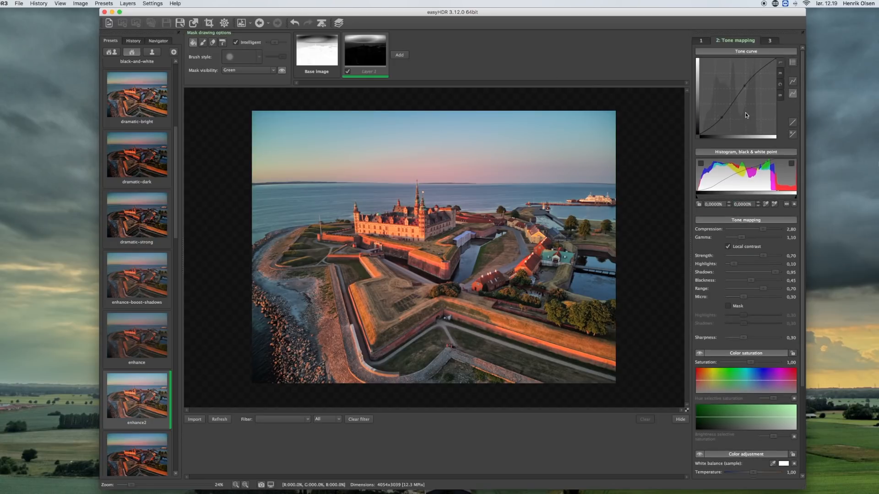
{"action": "left_click_drag", "start_coordinate": [722, 117], "coordinate": [746, 99]}
{"action": "left_click_drag", "start_coordinate": [737, 107], "coordinate": [722, 118]}
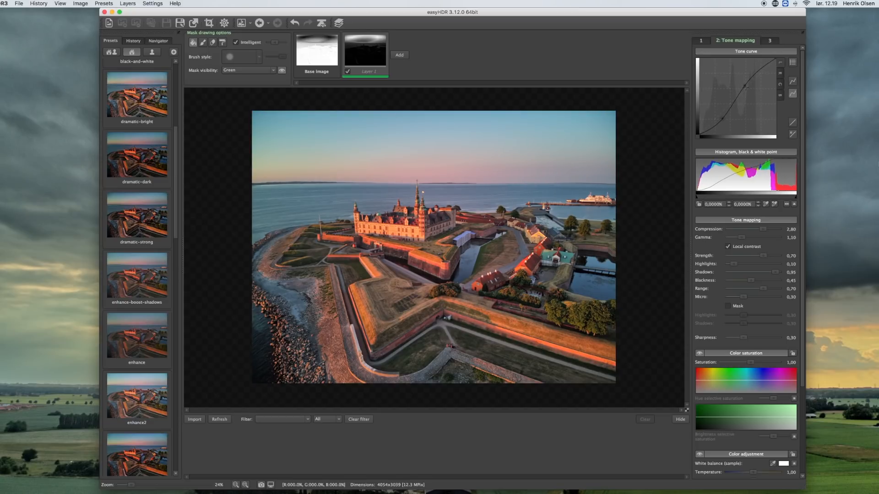
{"action": "left_click_drag", "start_coordinate": [744, 85], "coordinate": [753, 87]}
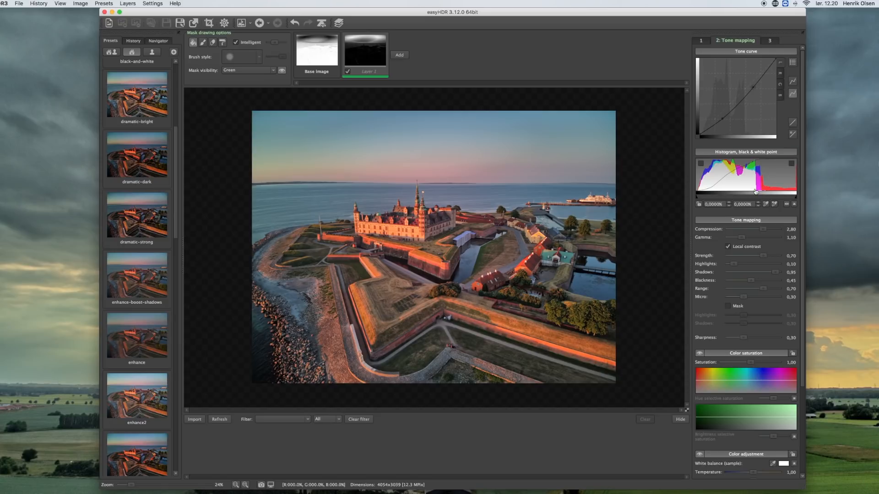
{"action": "scroll", "coordinate": [755, 190], "scroll_direction": "down", "scroll_amount": 2}
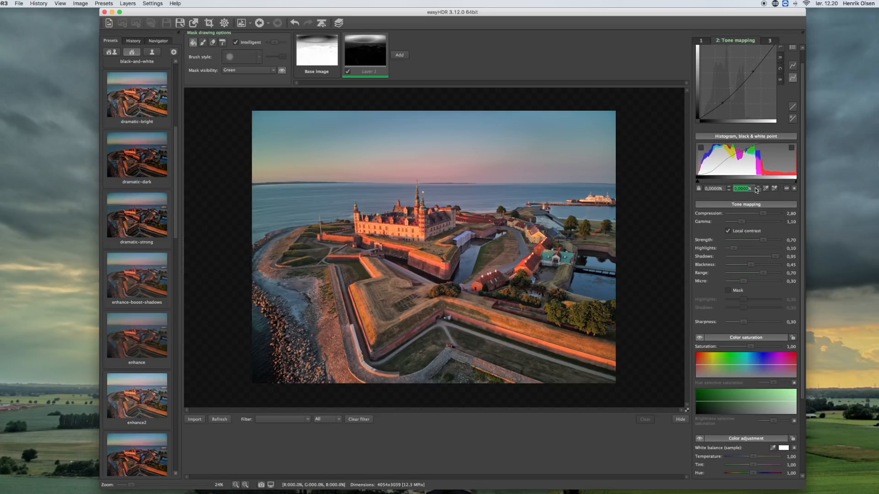
{"action": "scroll", "coordinate": [756, 186], "scroll_direction": "up", "scroll_amount": 2}
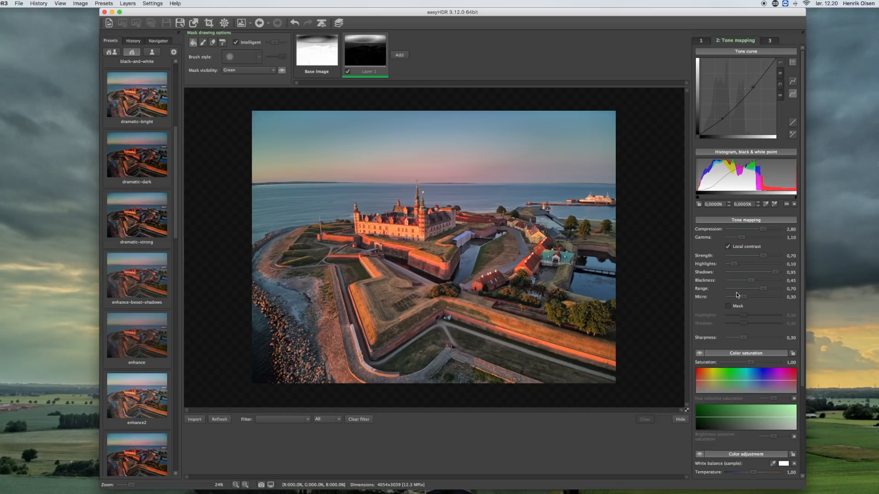
Step: Try the high-contrast3, interior2 and interior3 presets on the sky layer, and close the layers
{"action": "scroll", "coordinate": [137, 275], "scroll_direction": "down", "scroll_amount": 5}
{"action": "left_click", "coordinate": [140, 282]}
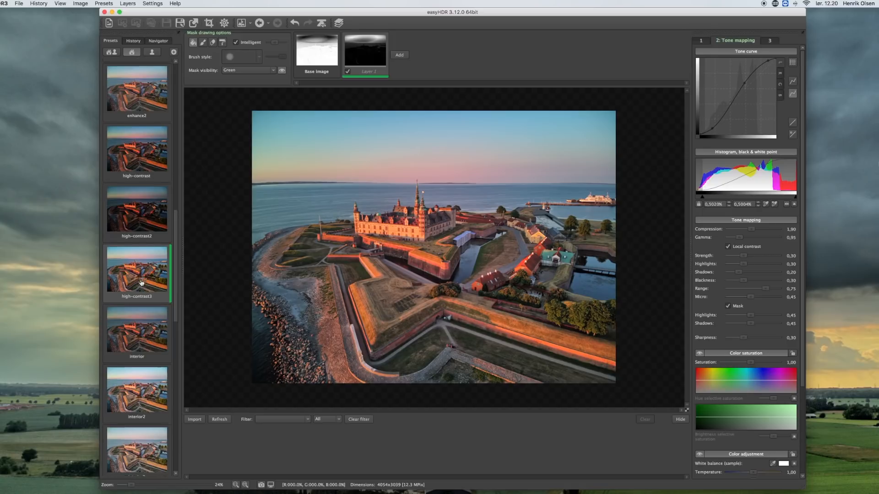
{"action": "scroll", "coordinate": [139, 321], "scroll_direction": "down", "scroll_amount": 3}
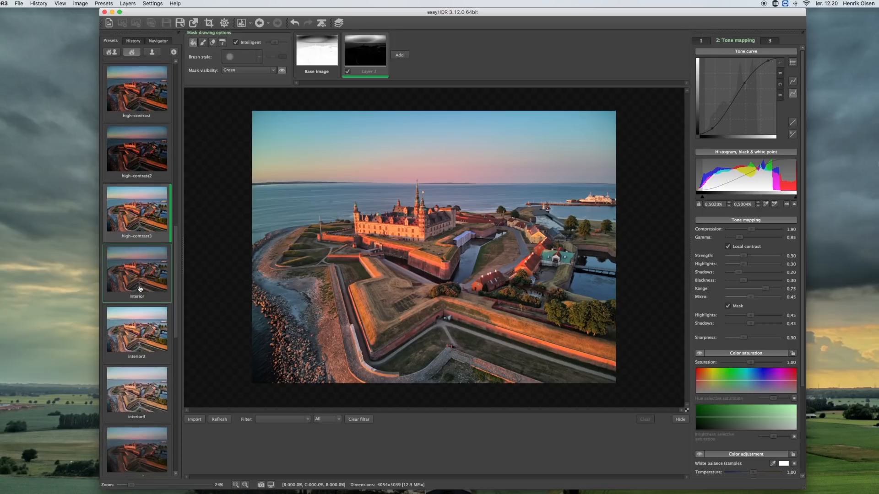
{"action": "left_click", "coordinate": [138, 331]}
{"action": "scroll", "coordinate": [137, 329], "scroll_direction": "down", "scroll_amount": 3}
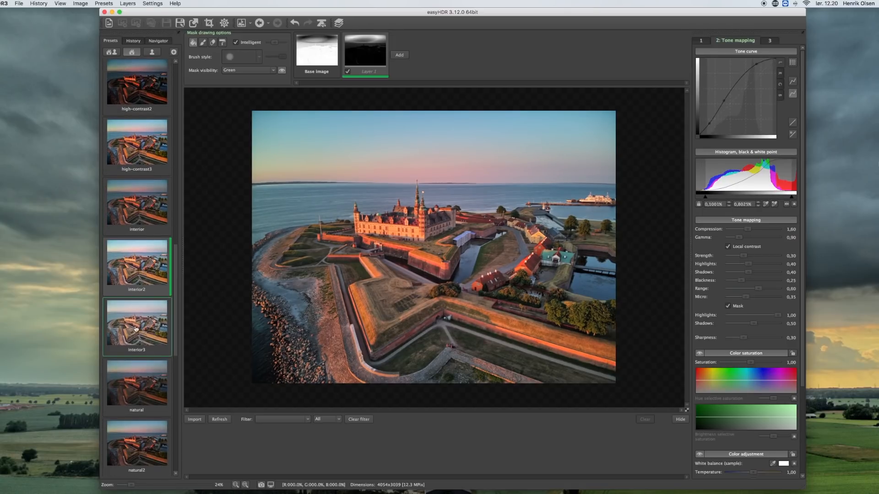
{"action": "left_click", "coordinate": [135, 328]}
{"action": "scroll", "coordinate": [136, 332], "scroll_direction": "down", "scroll_amount": 3}
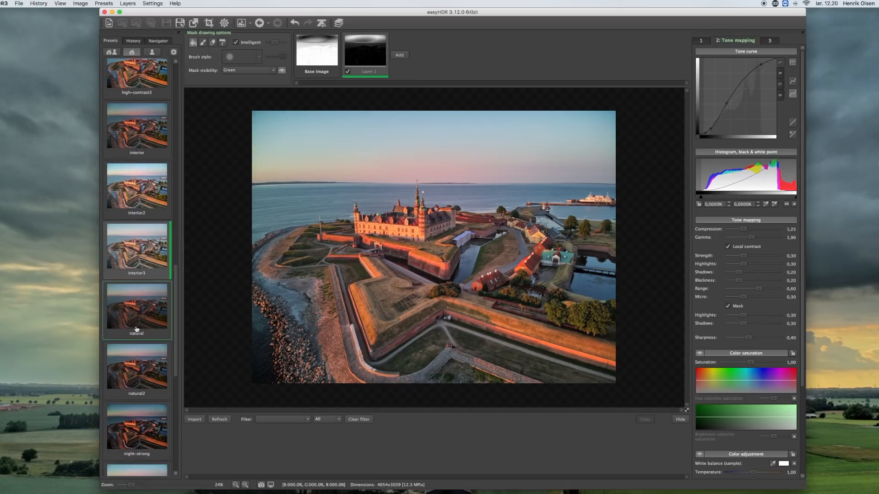
{"action": "left_click", "coordinate": [339, 23]}
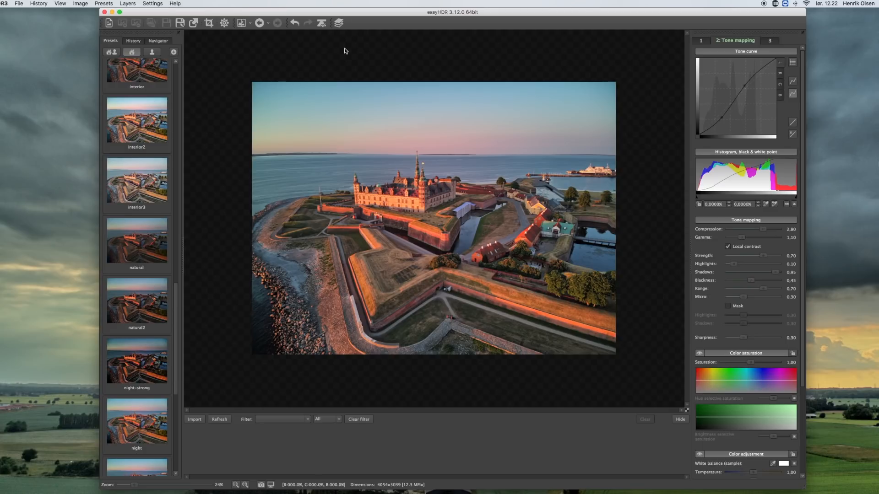
Step: Crop the image to 3404 × 2446 pixels, trimming mainly the upper sky and the rocky shoreline
{"action": "left_click", "coordinate": [80, 4]}
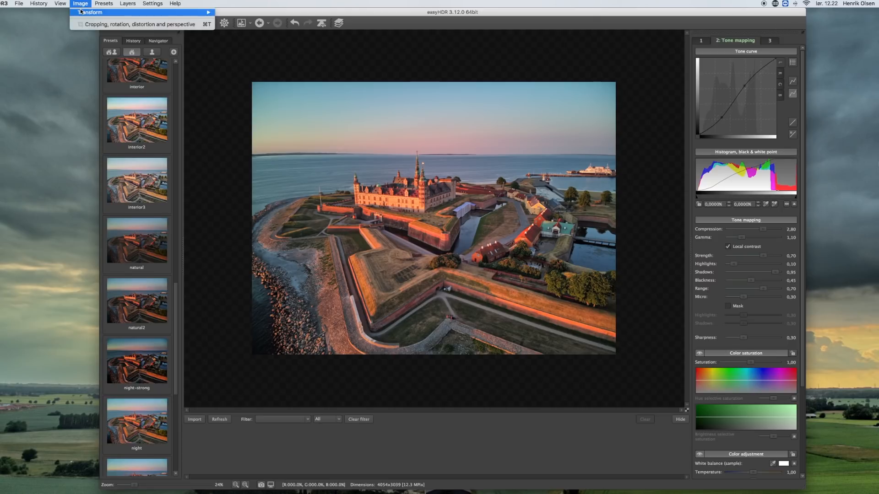
{"action": "left_click", "coordinate": [98, 25]}
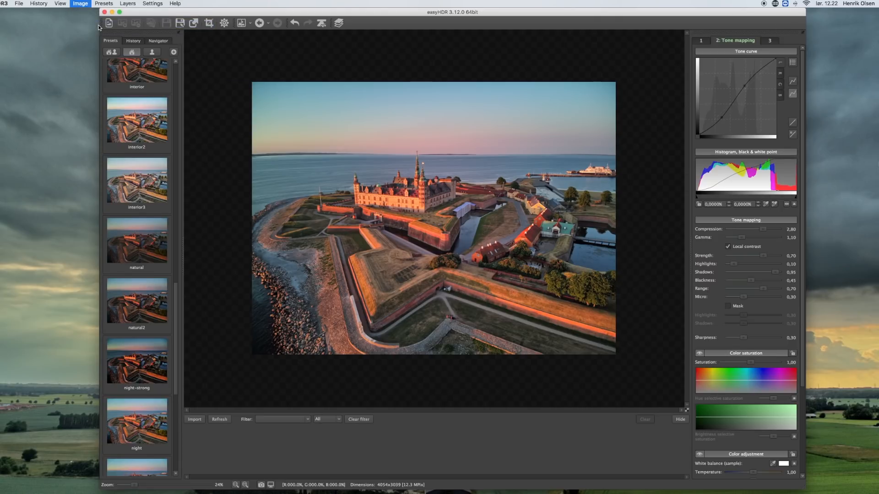
{"action": "left_click_drag", "start_coordinate": [253, 95], "coordinate": [291, 122]}
{"action": "left_click_drag", "start_coordinate": [498, 299], "coordinate": [591, 329]}
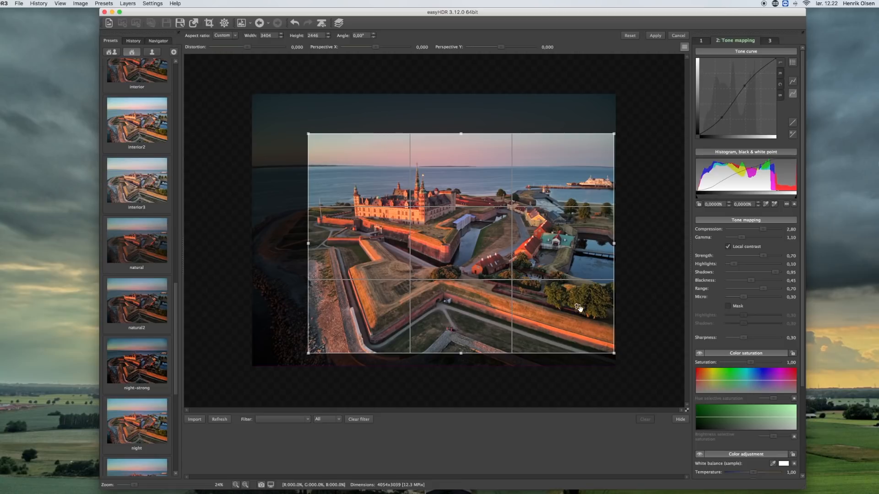
{"action": "left_click", "coordinate": [655, 37]}
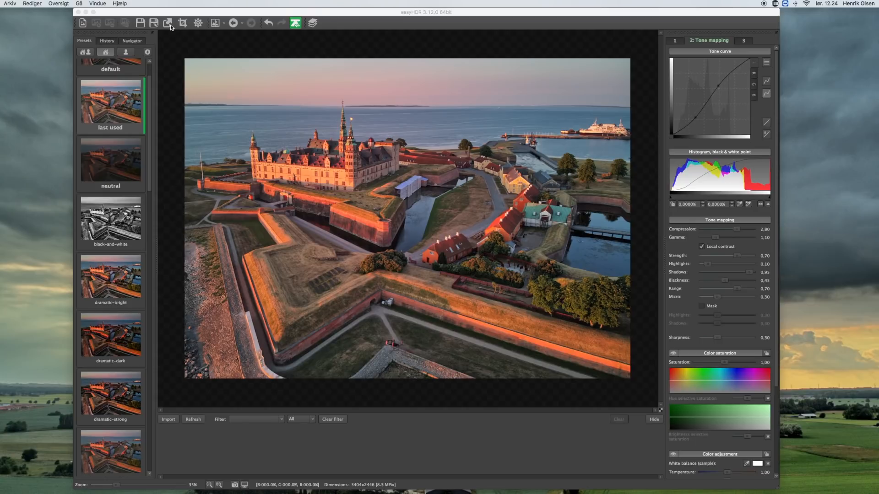
Step: Save the image to the Desktop as PNG under the name DJI_0572_3_4_5_6_easyHDR and preview the saved file
{"action": "left_click", "coordinate": [154, 23]}
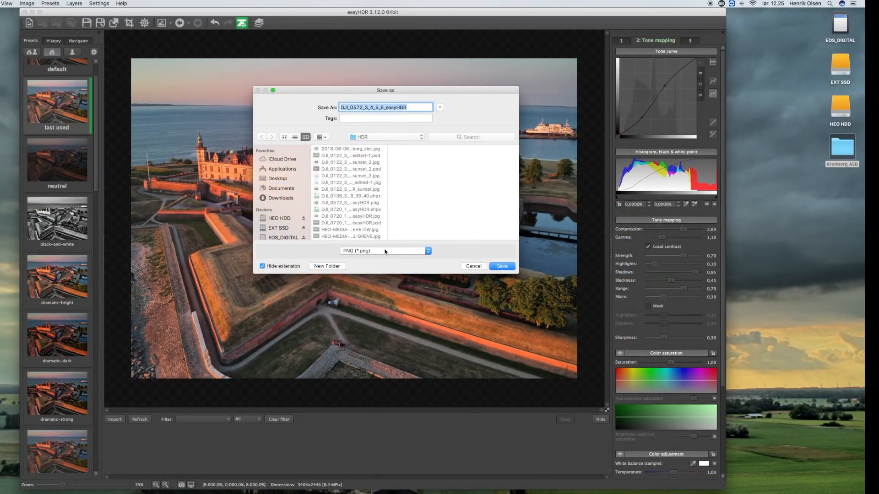
{"action": "left_click", "coordinate": [279, 179]}
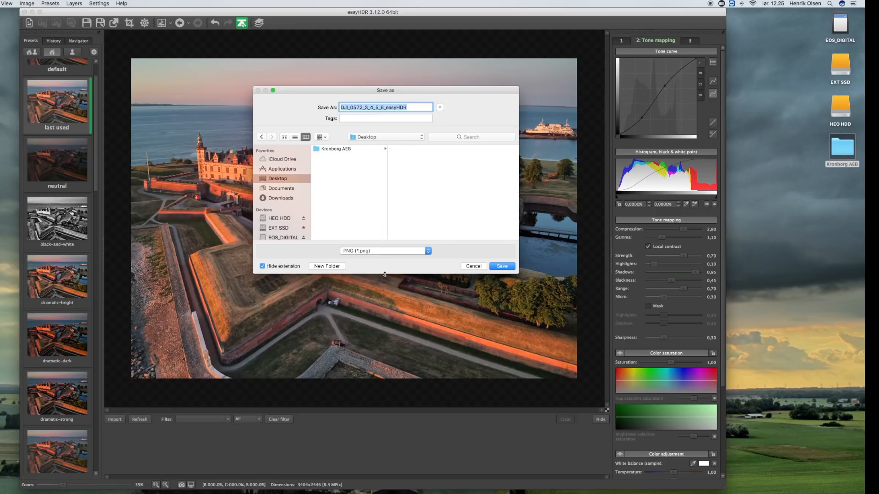
{"action": "left_click", "coordinate": [389, 251]}
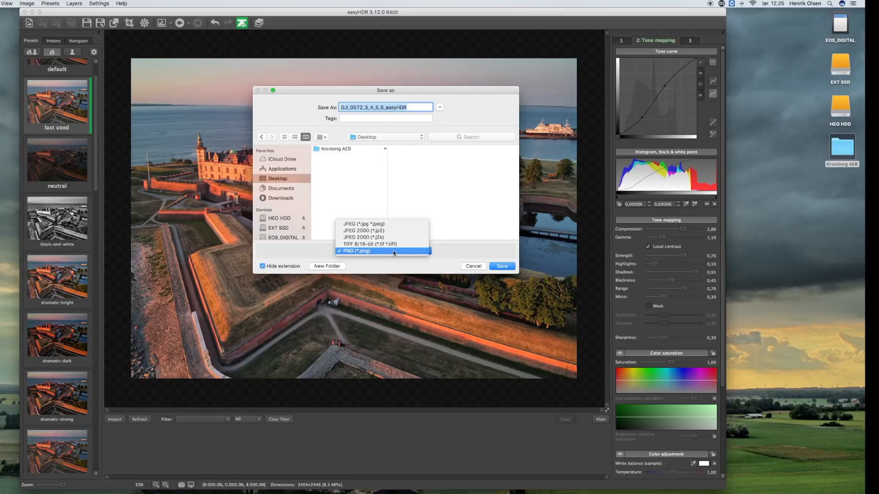
{"action": "left_click", "coordinate": [358, 251]}
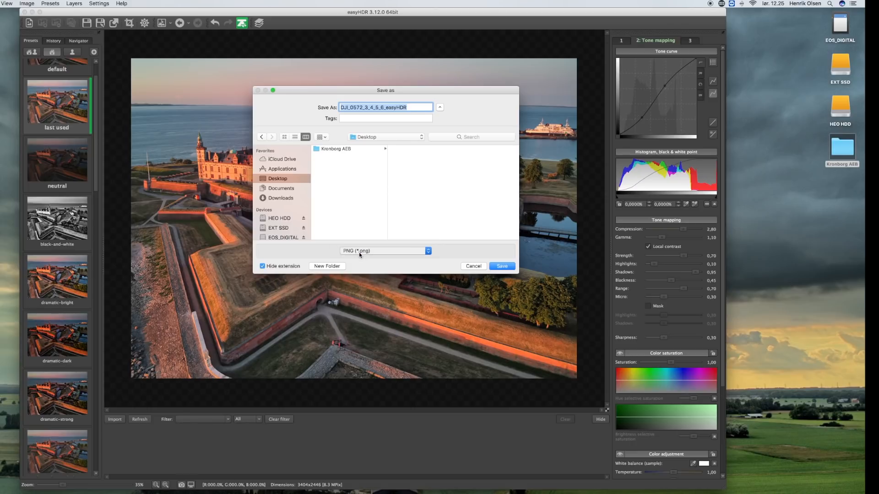
{"action": "left_click", "coordinate": [502, 266]}
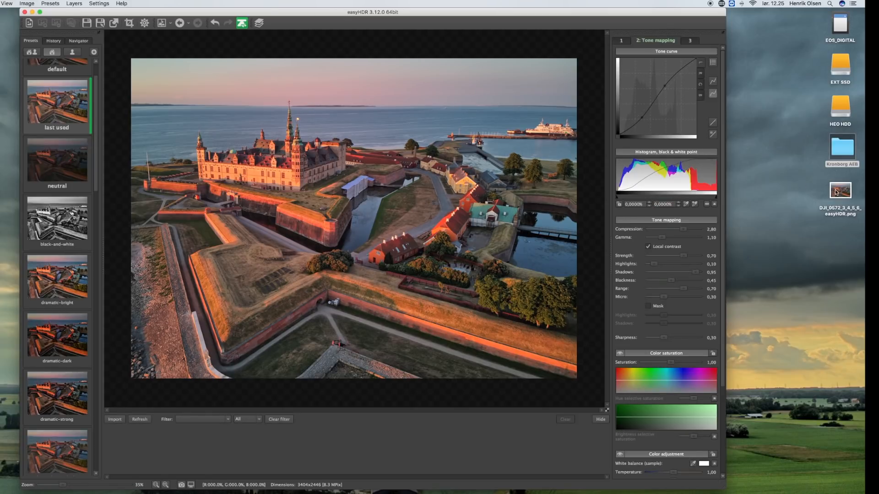
{"action": "left_click", "coordinate": [839, 191]}
{"action": "key", "text": "space"}
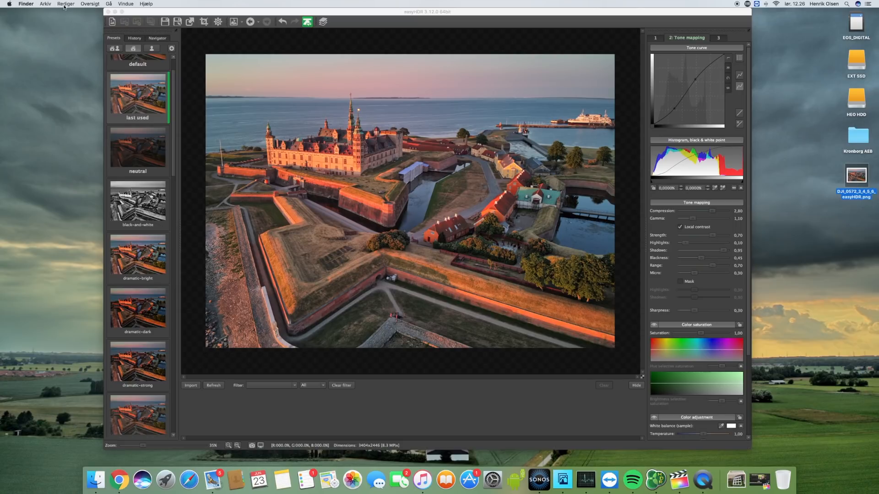
Step: Save the project to the Desktop as DJI_0572_3_4_5_6 with the input images embedded
{"action": "left_click", "coordinate": [153, 17]}
{"action": "left_click", "coordinate": [59, 7]}
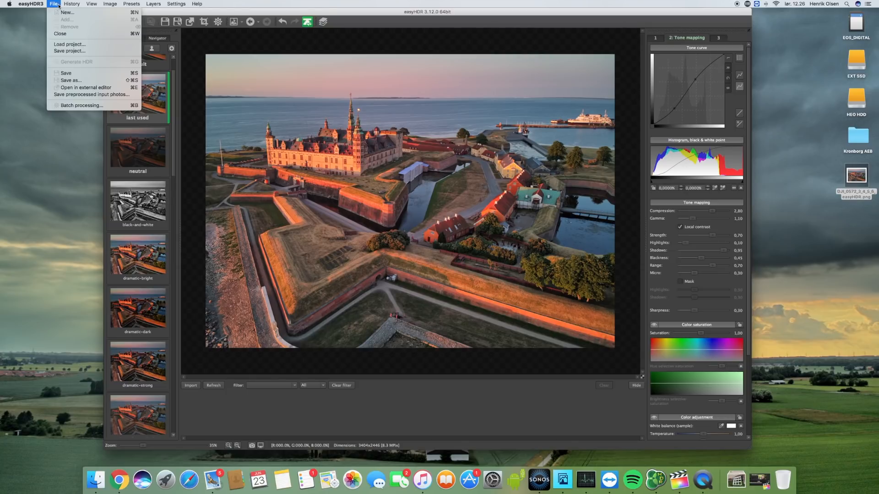
{"action": "left_click", "coordinate": [80, 51]}
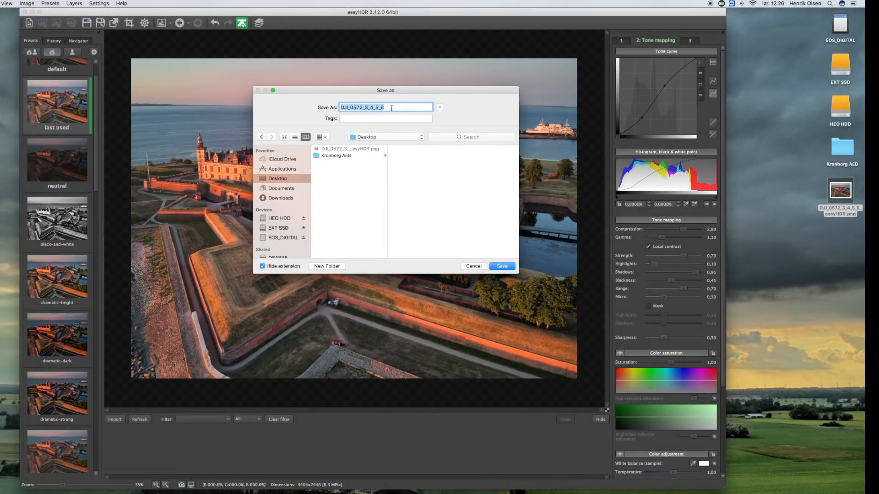
{"action": "left_click", "coordinate": [501, 266]}
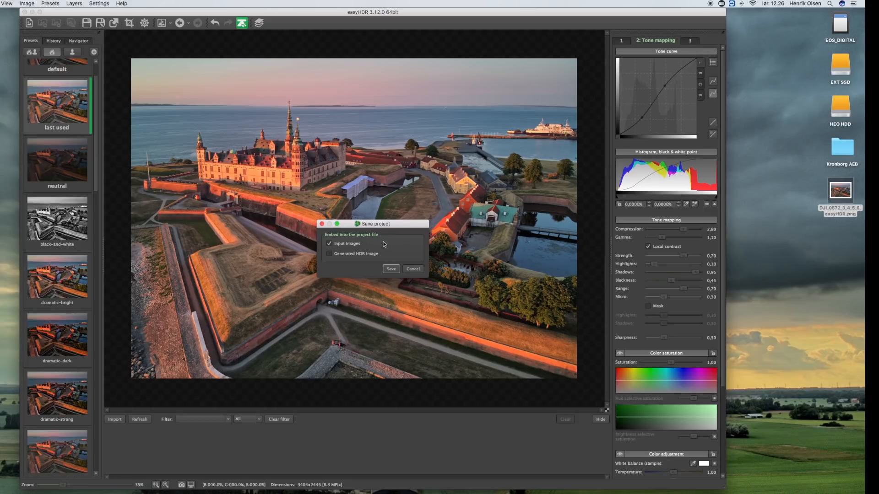
{"action": "left_click", "coordinate": [391, 270]}
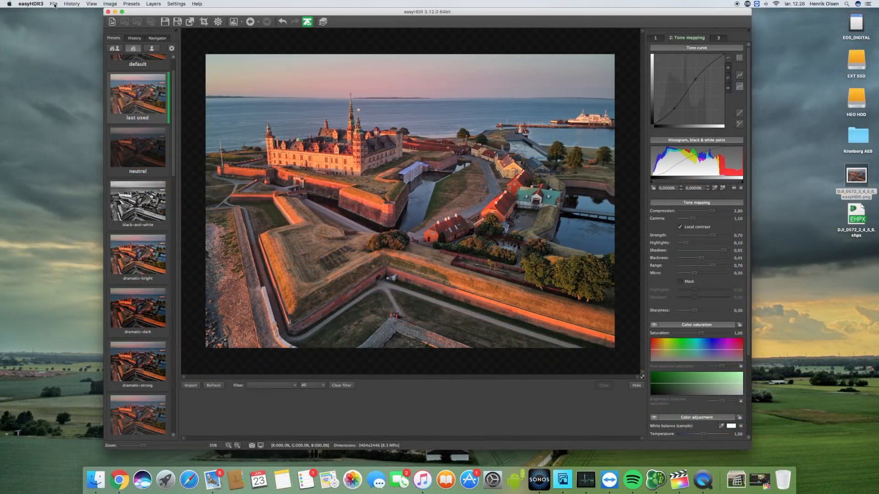
Step: Save the image as an uncompressed TIFF with 16 bit depth, keeping EXIF data and geolocation
{"action": "left_click", "coordinate": [54, 4]}
{"action": "left_click", "coordinate": [56, 5]}
{"action": "left_click", "coordinate": [53, 4]}
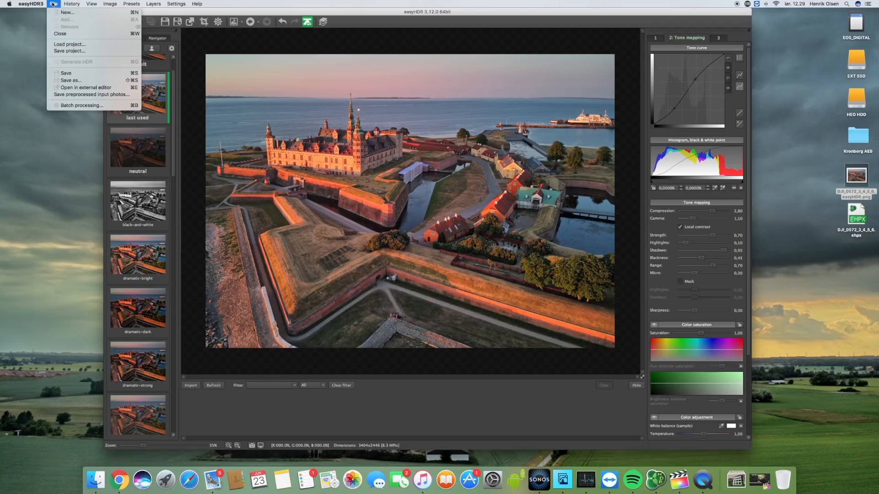
{"action": "left_click", "coordinate": [71, 80]}
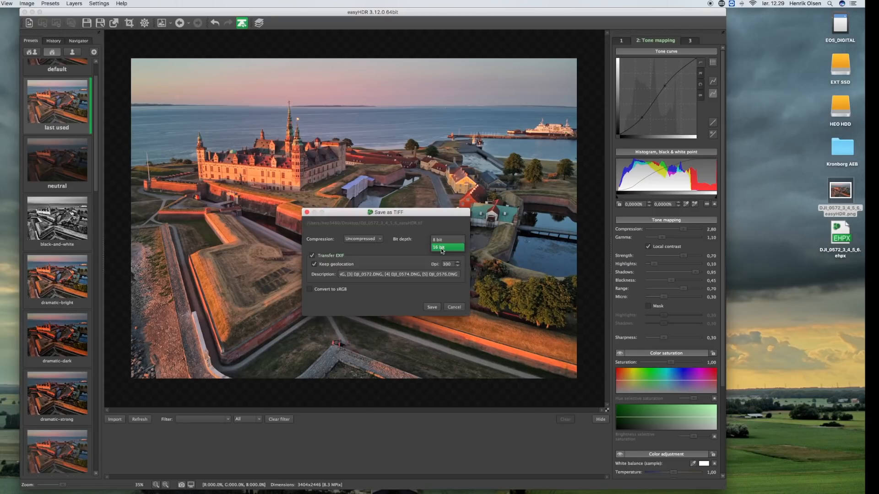
{"action": "left_click", "coordinate": [441, 250]}
{"action": "left_click", "coordinate": [431, 307]}
Step: Open the saved DJI_0572_3_4_5_6_easyHDR.tif from the Desktop in Adobe Photoshop Elements Editor
{"action": "right_click", "coordinate": [840, 273]}
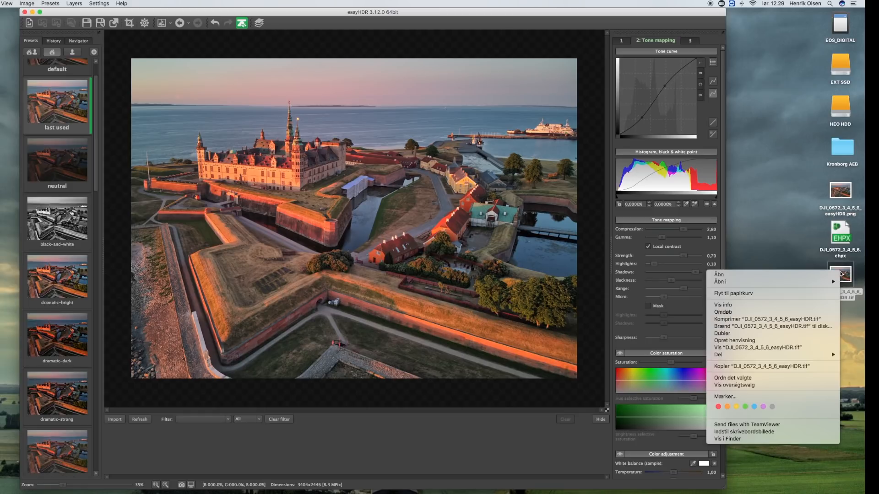
{"action": "mouse_move", "coordinate": [778, 282]}
{"action": "left_click", "coordinate": [645, 295]}
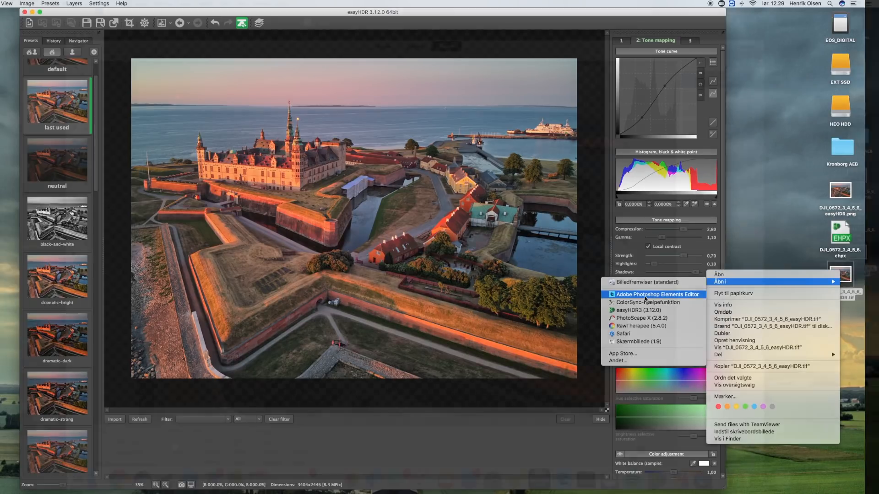